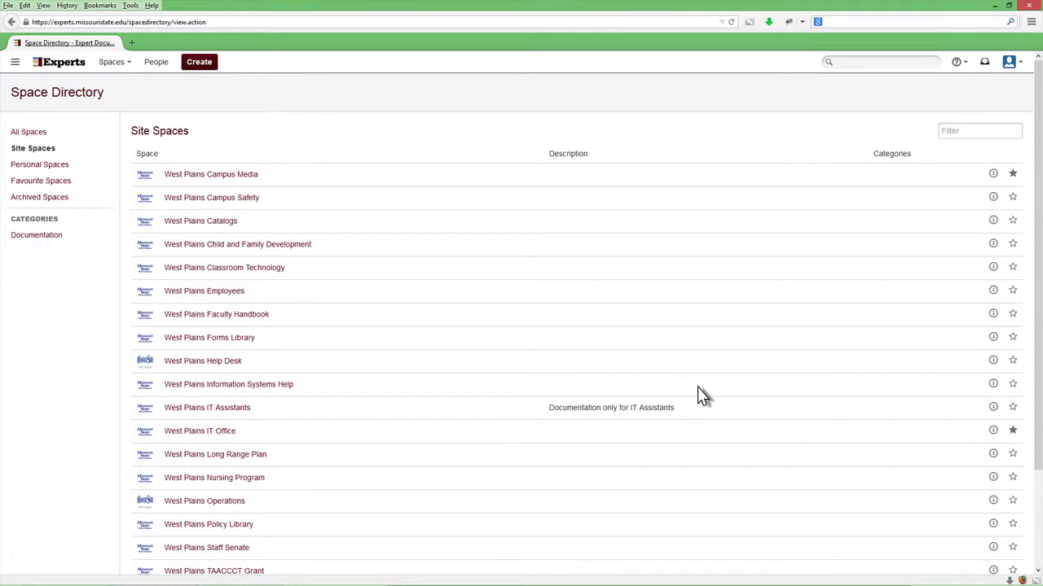
# Mark the West Plains Information Systems Help space as a favourite and open it from the dashboard
pyautogui.click(1012, 384)
pyautogui.click(63, 65)
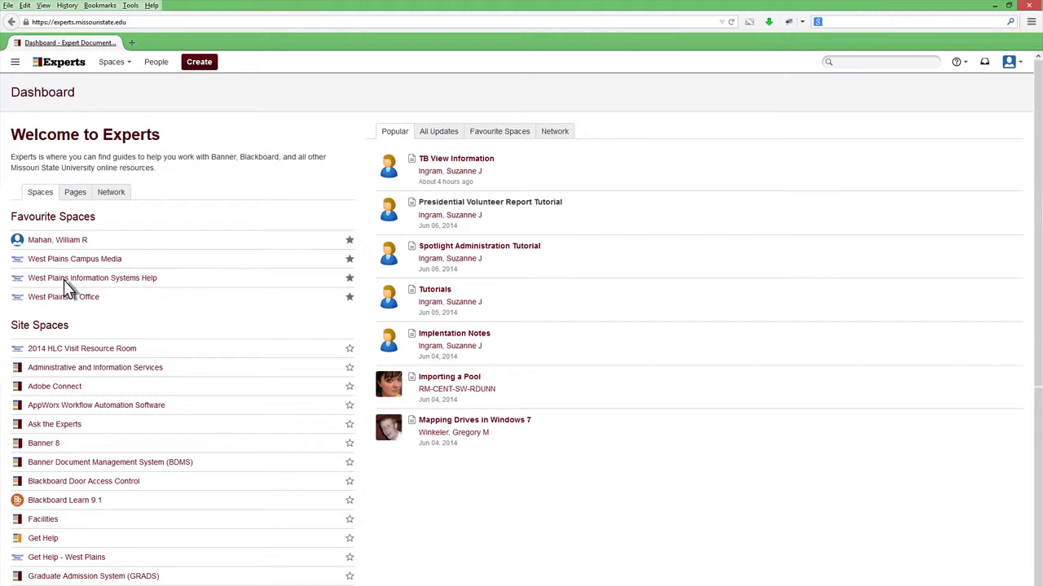
pyautogui.click(64, 280)
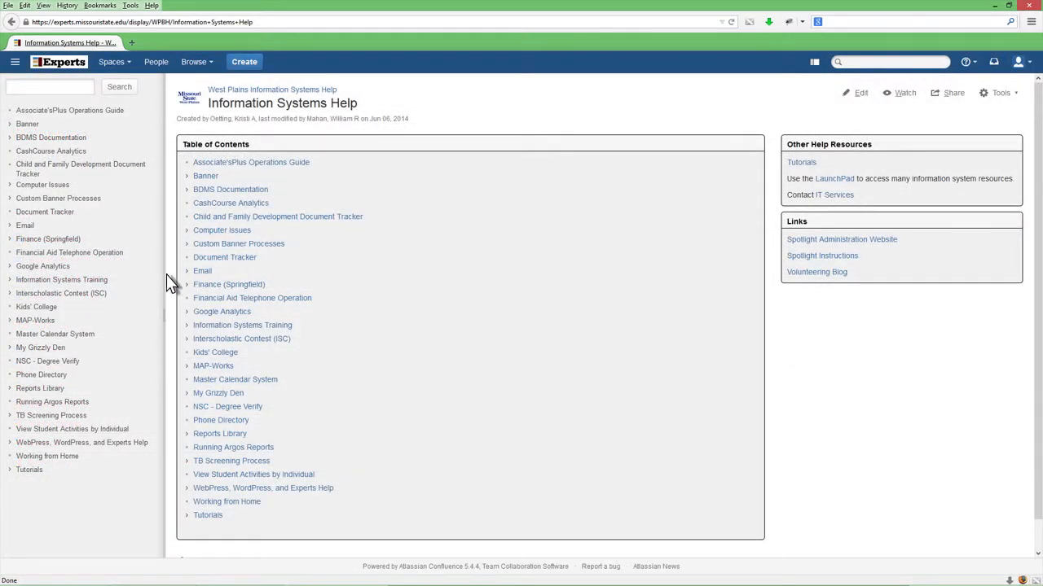
# Log in to the Spotlight Administration Website with the account username and password, and start adding a new spotlight
pyautogui.click(837, 242)
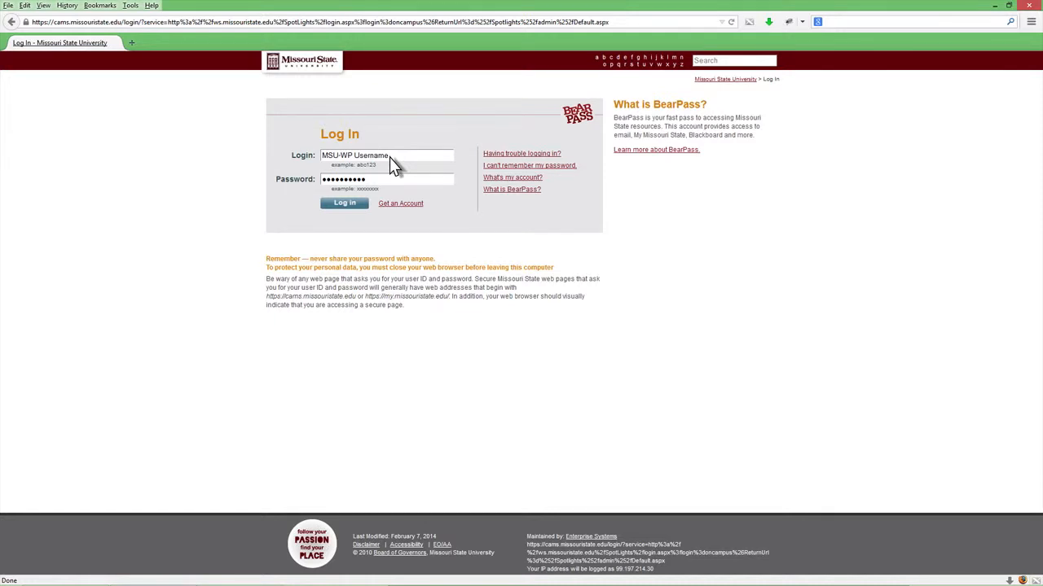
pyautogui.click(347, 204)
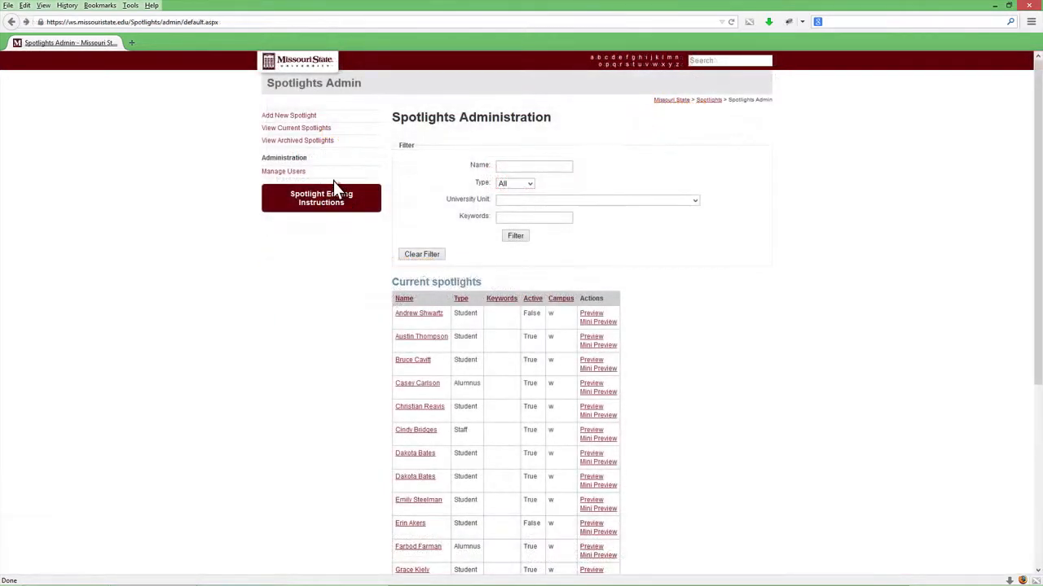
pyautogui.click(295, 116)
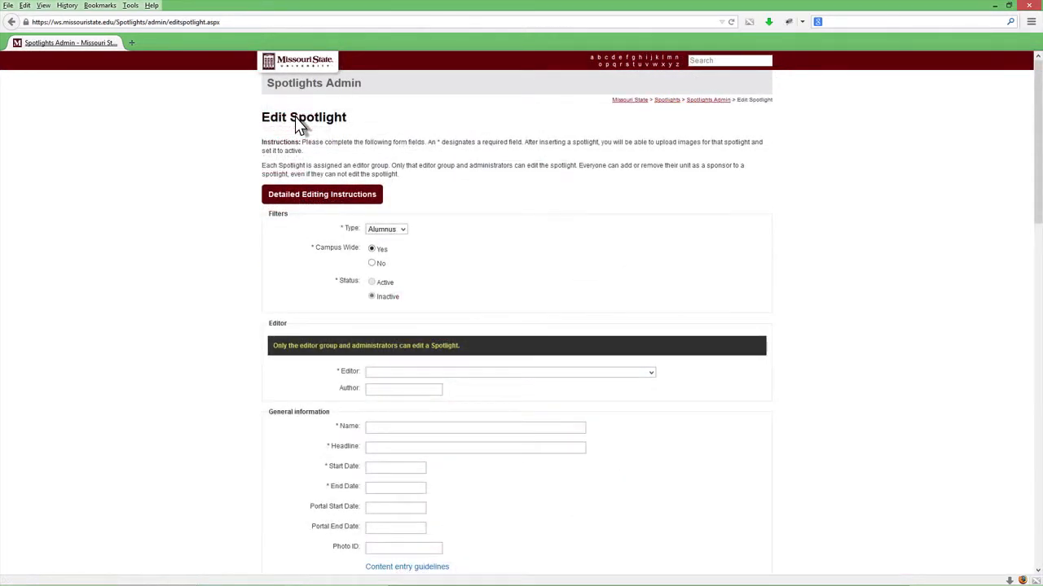
# Set the spotlight's editor group to Information Technology Services and enter the author's name
pyautogui.click(386, 229)
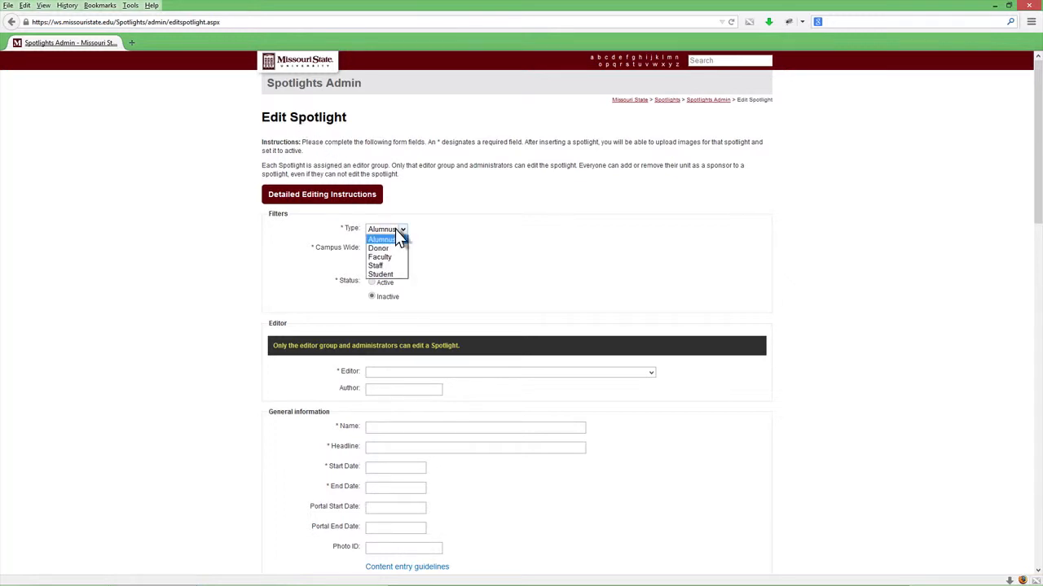
pyautogui.click(396, 232)
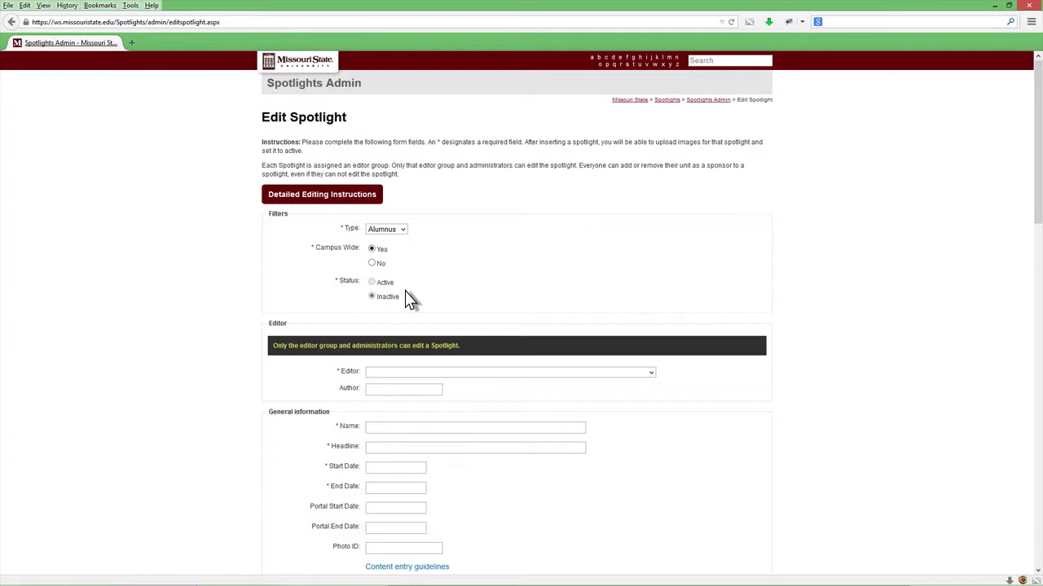
pyautogui.click(449, 371)
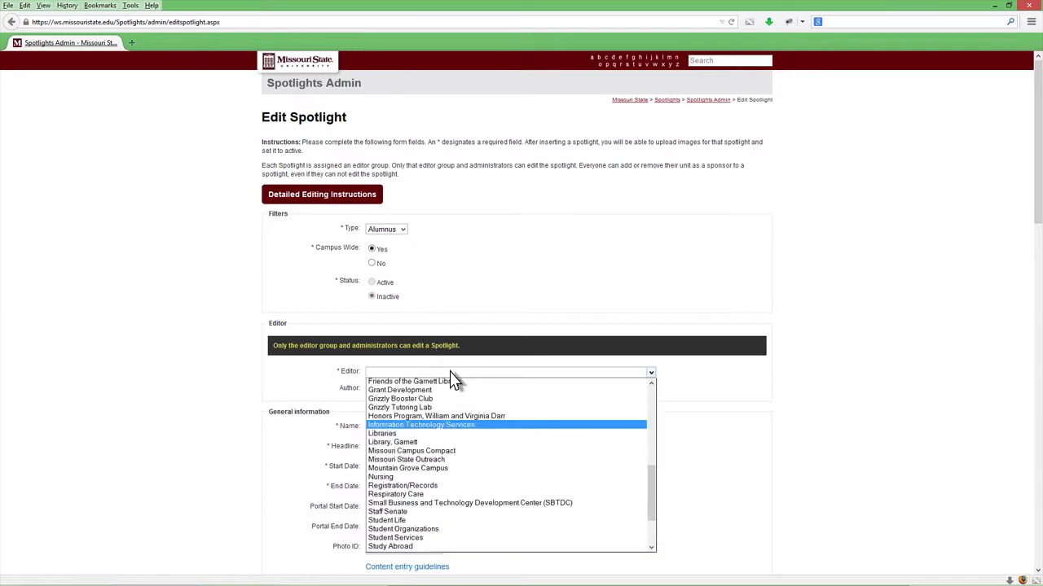
pyautogui.click(443, 424)
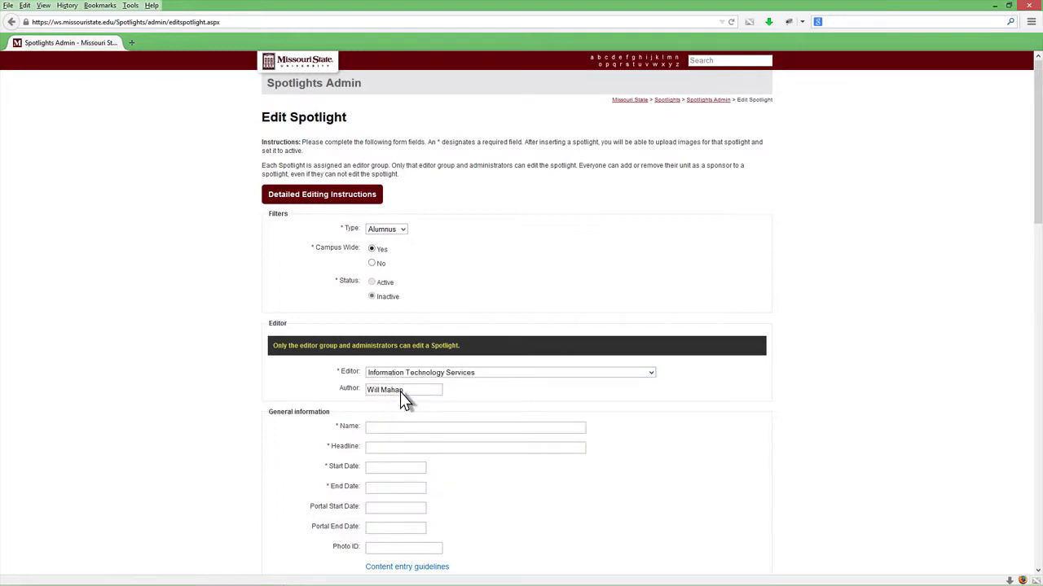
# Enter "A Sample Spotlight Profile" as the name and "This is a Sample Spotlight Profile" as the headline
pyautogui.write('A Sample Spotlight Profile')
pyautogui.click(410, 441)
pyautogui.write('This is a Sample Spotlight Profile')
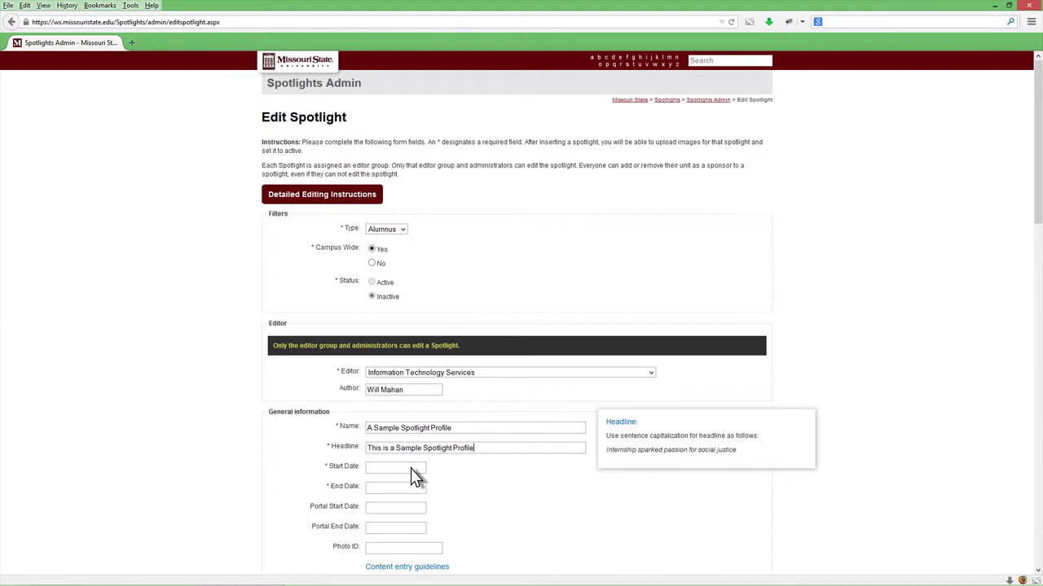
# Set the spotlight's start date to 6/9/2014 and its end date to 6/9/2016
pyautogui.click(411, 469)
pyautogui.scroll(-3, 411, 469)
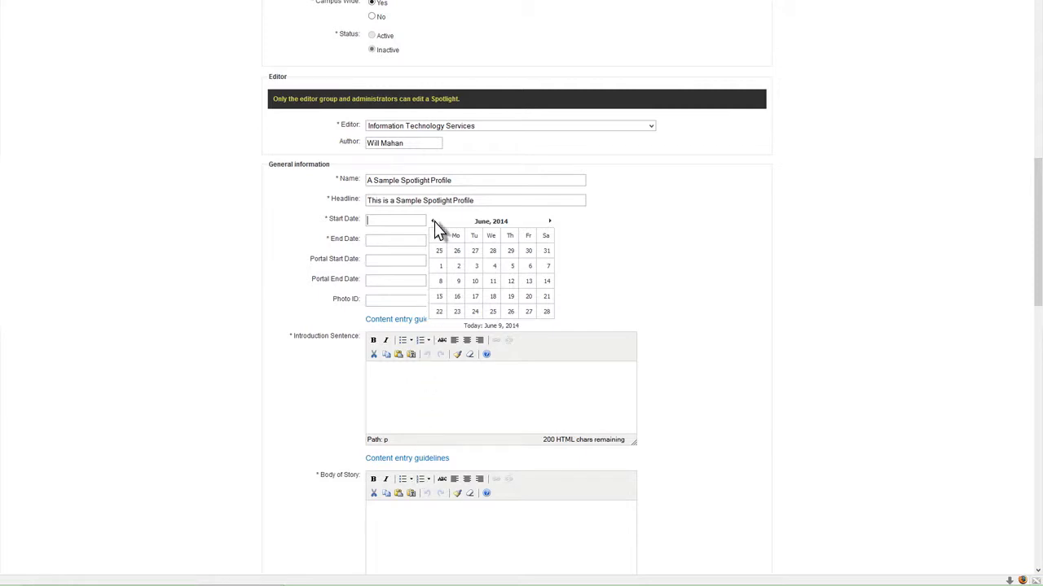
pyautogui.click(491, 222)
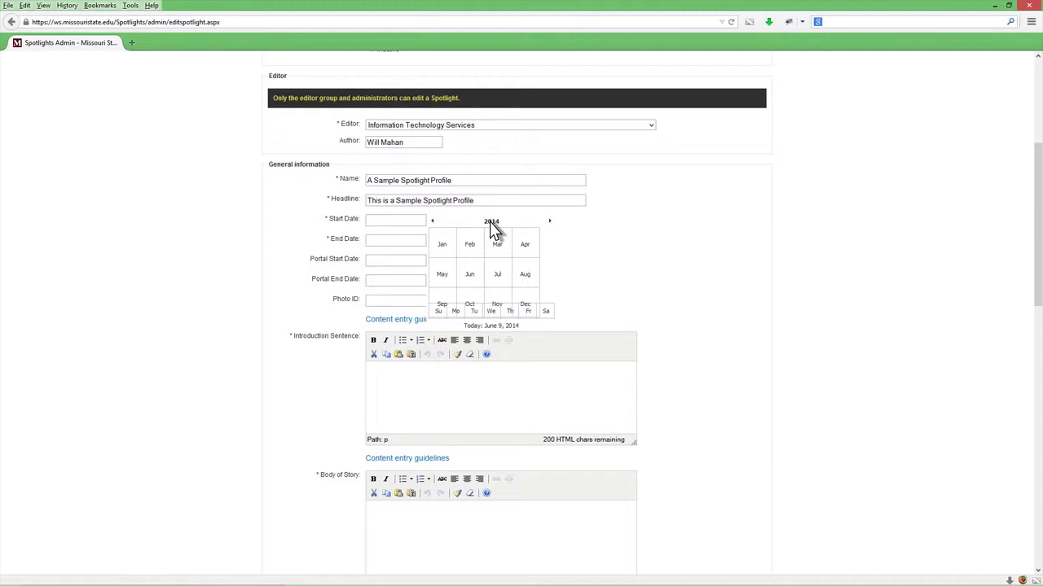
pyautogui.click(491, 224)
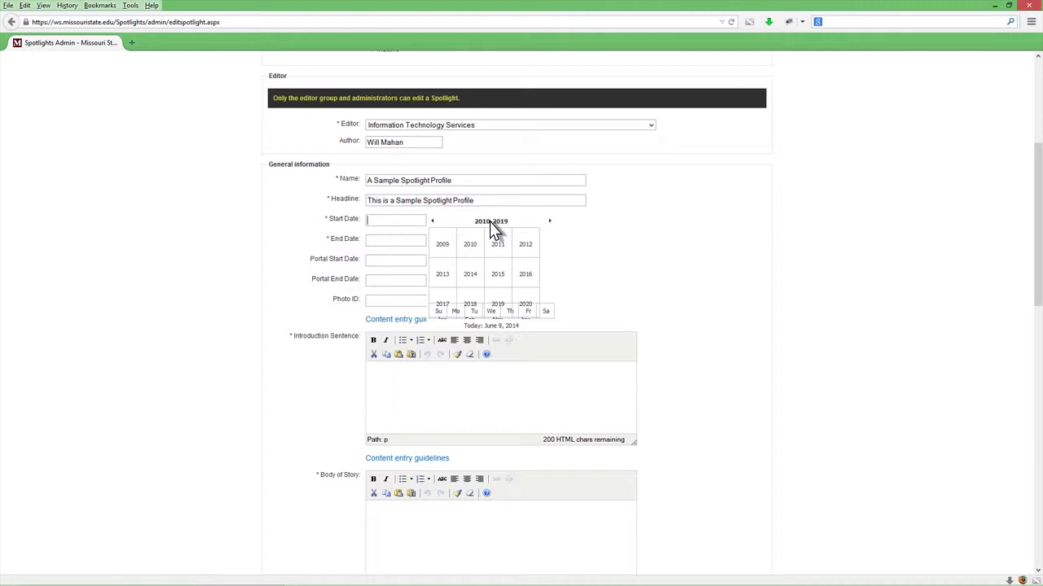
pyautogui.click(472, 273)
pyautogui.click(472, 274)
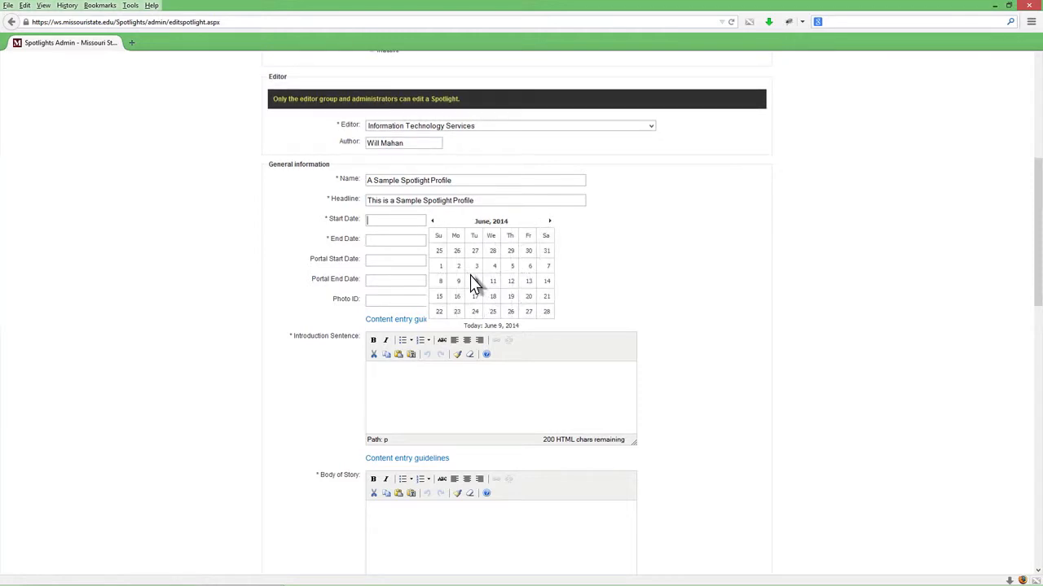
pyautogui.click(461, 283)
pyautogui.click(490, 326)
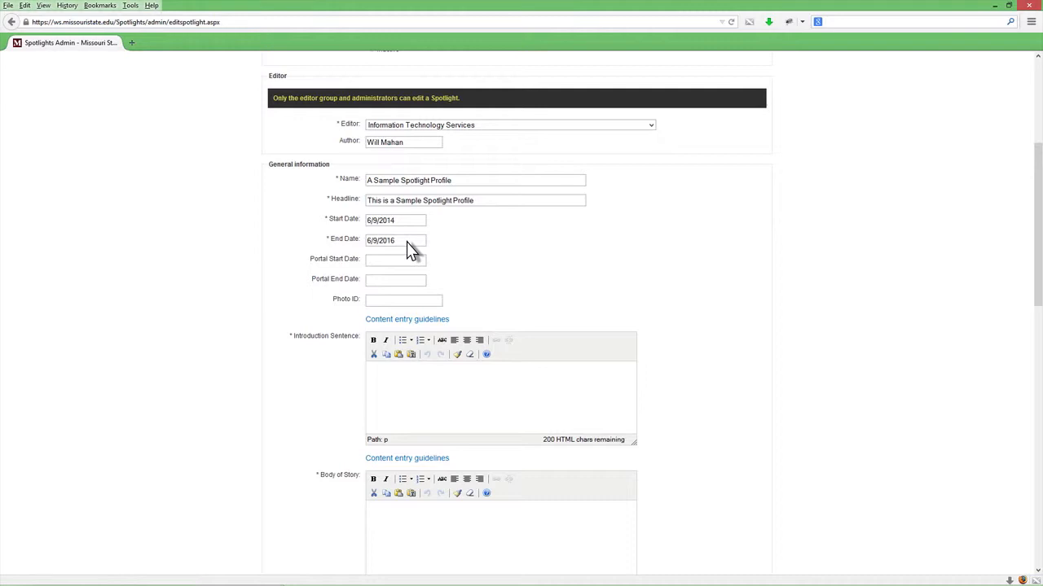
# Enter "This is a sample spotlight profile" as the introduction sentence and paste the placeholder text as the body of the story
pyautogui.write('This is a sample spotlight profile')
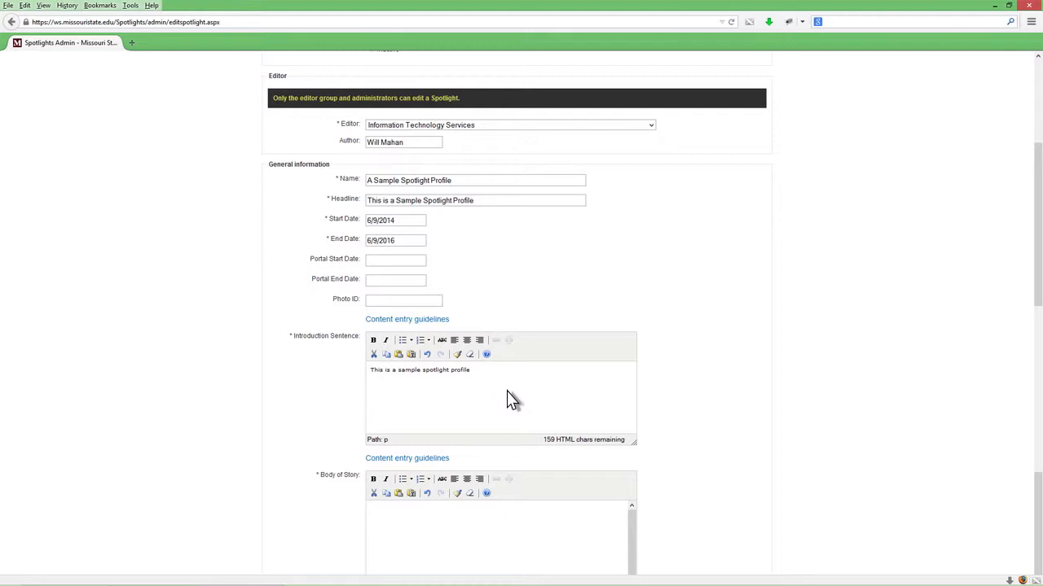
pyautogui.scroll(-3, 565, 439)
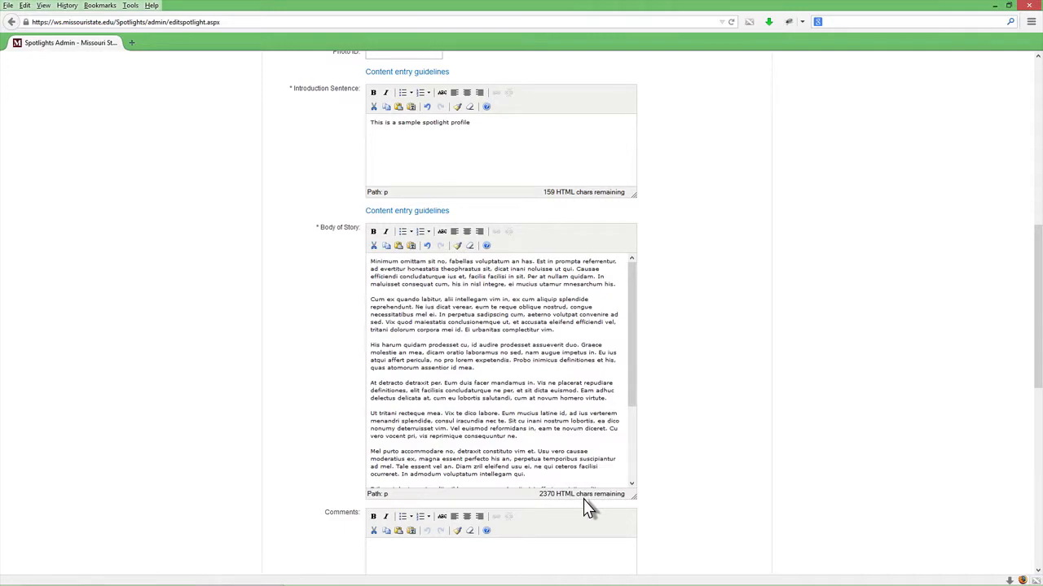
# Insert the spotlight as a Student type with Spotlight High School as the high school and Spotlightville as the hometown
pyautogui.scroll(-10, 583, 499)
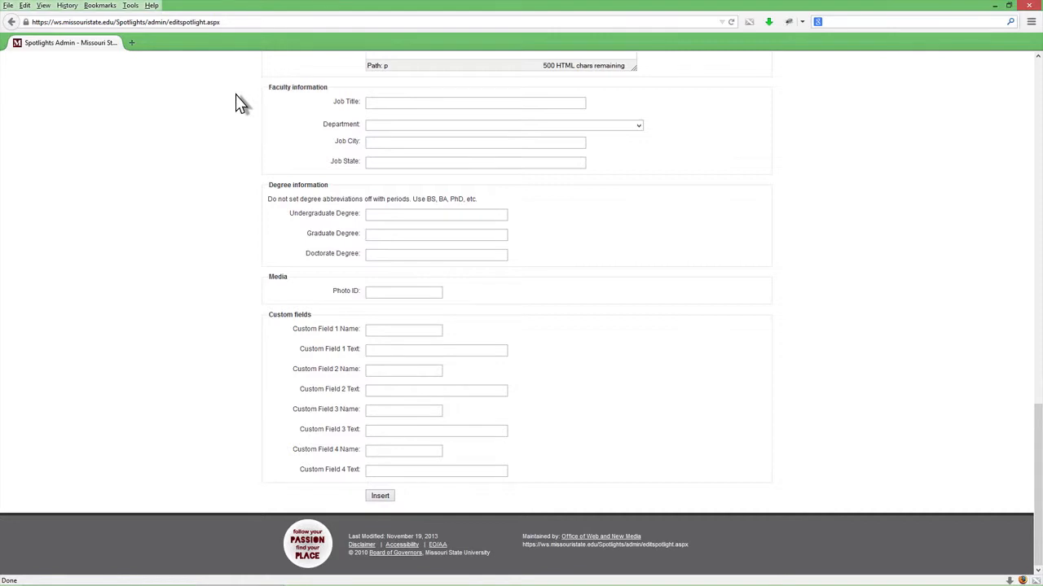
pyautogui.click(461, 126)
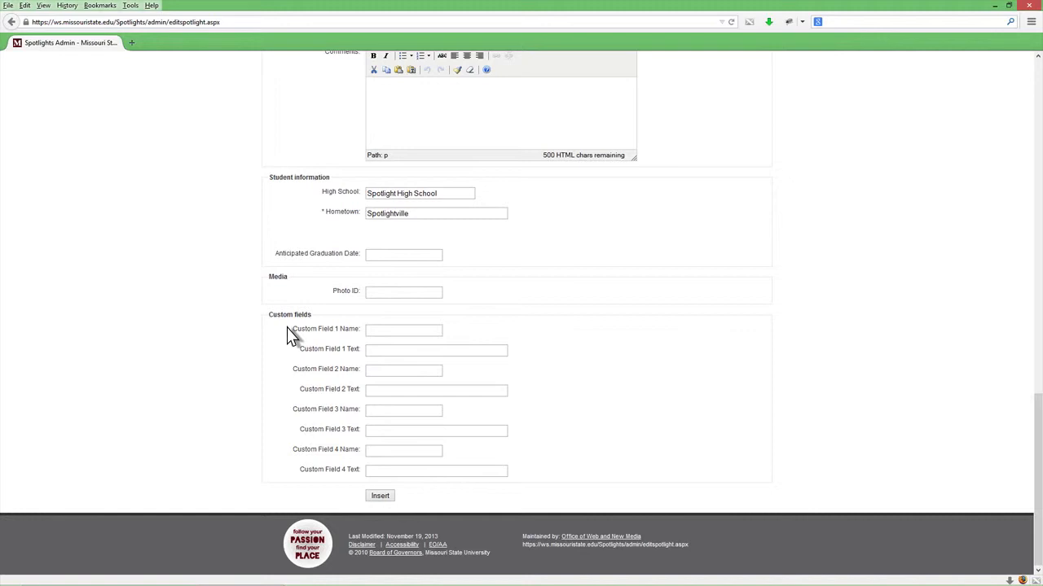
pyautogui.click(380, 497)
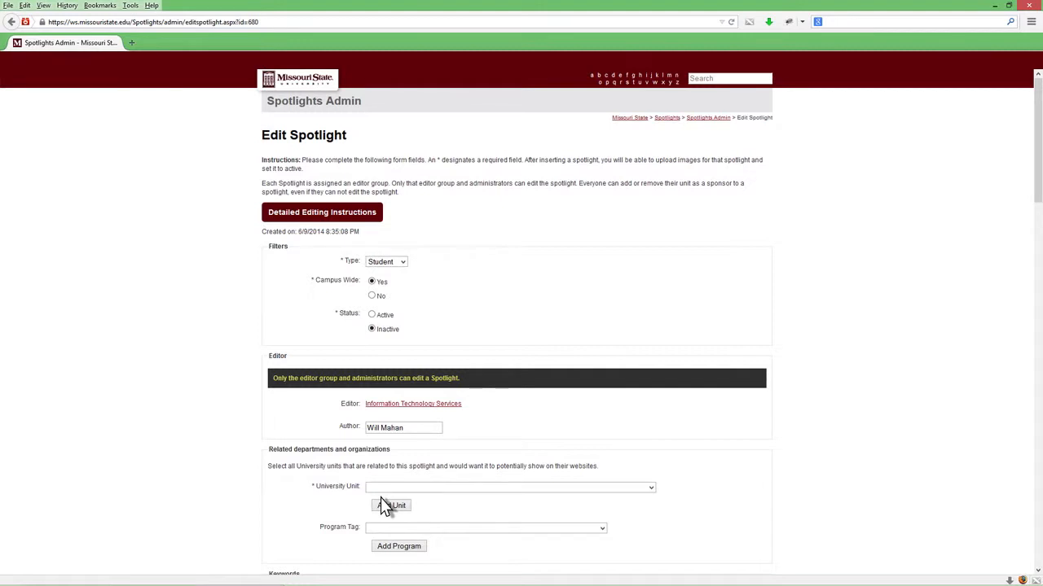
# Associate the Academic Affairs, Admissions, and Adult Education and Literacy university units with the spotlight
pyautogui.scroll(-5, 381, 497)
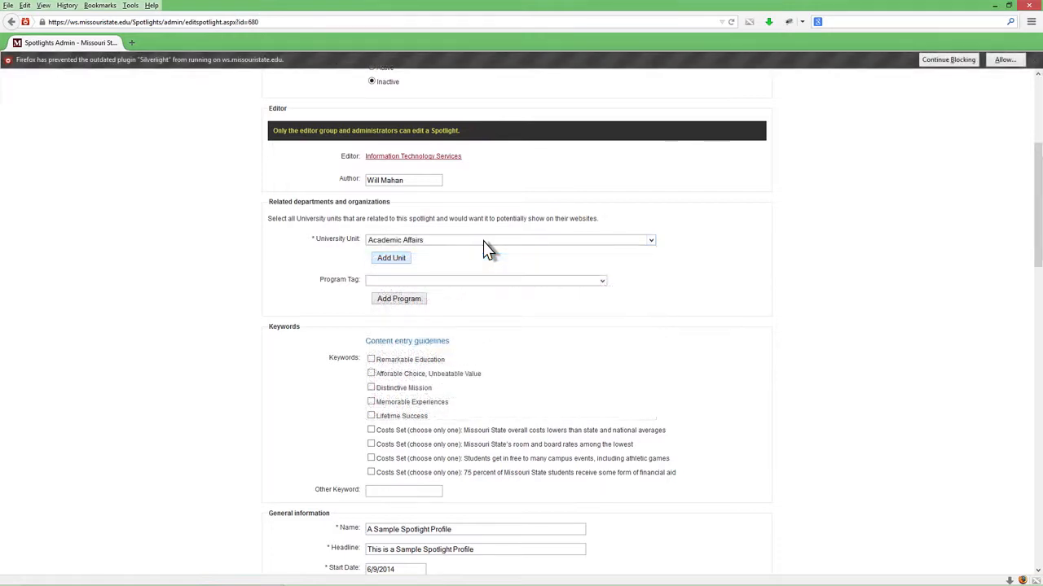
pyautogui.click(390, 259)
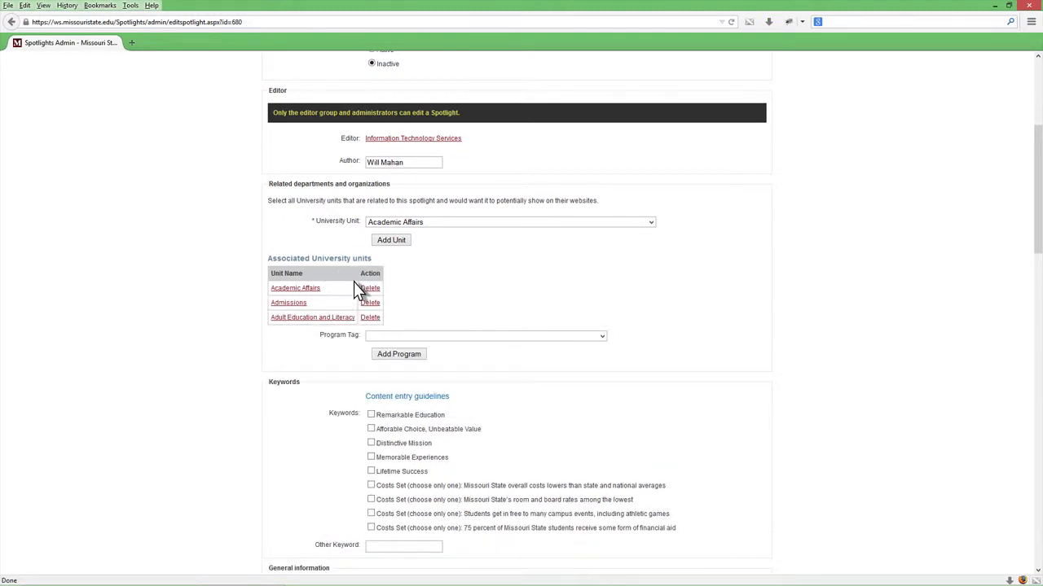
# Add the program tags Accountancy - Graduate, Accounting - Undergraduate and Actuarial Science - Undergraduate, and select the Remarkable Education keyword
pyautogui.click(444, 337)
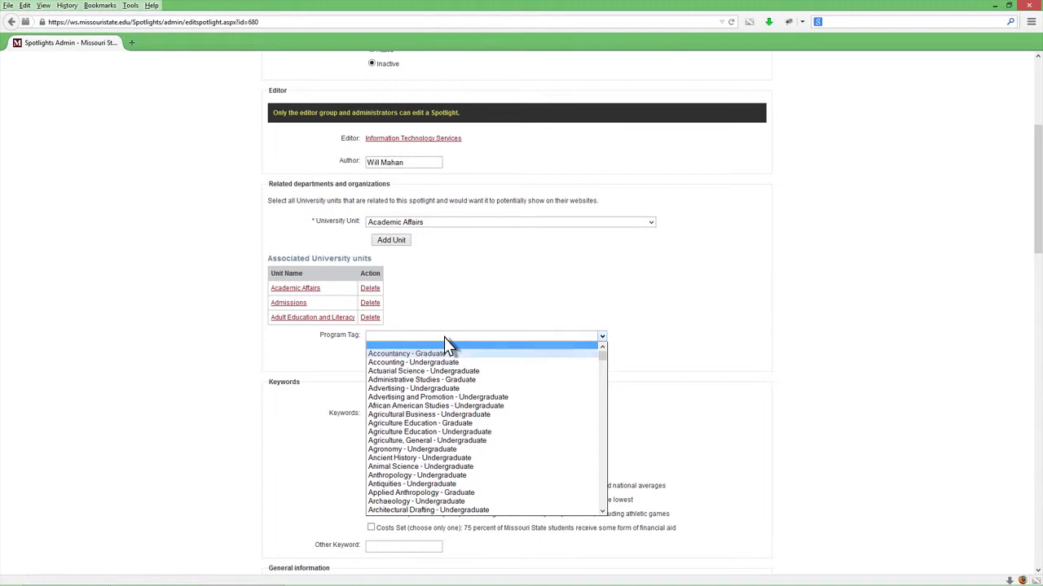
pyautogui.click(434, 354)
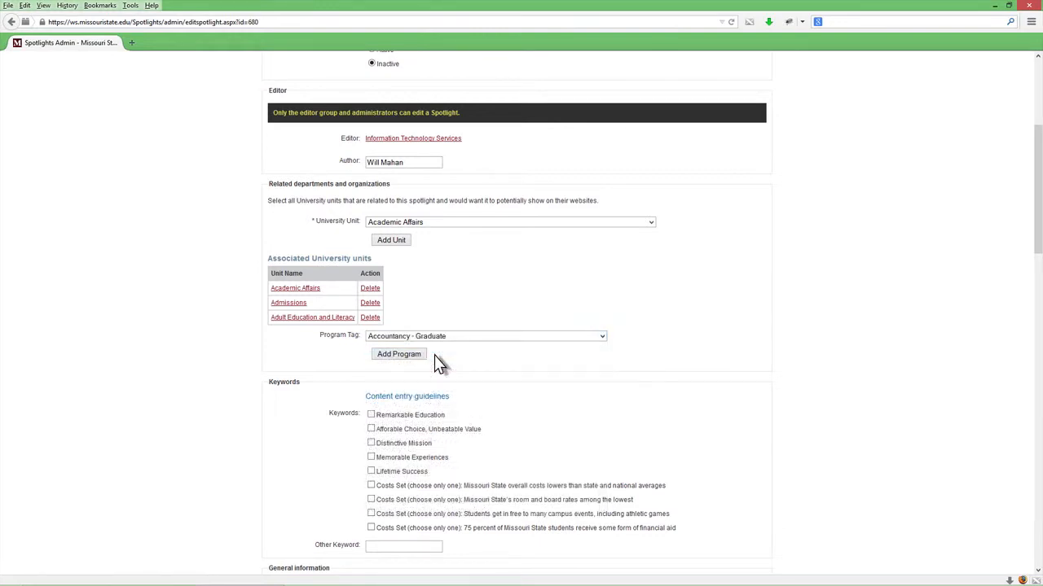
pyautogui.click(398, 355)
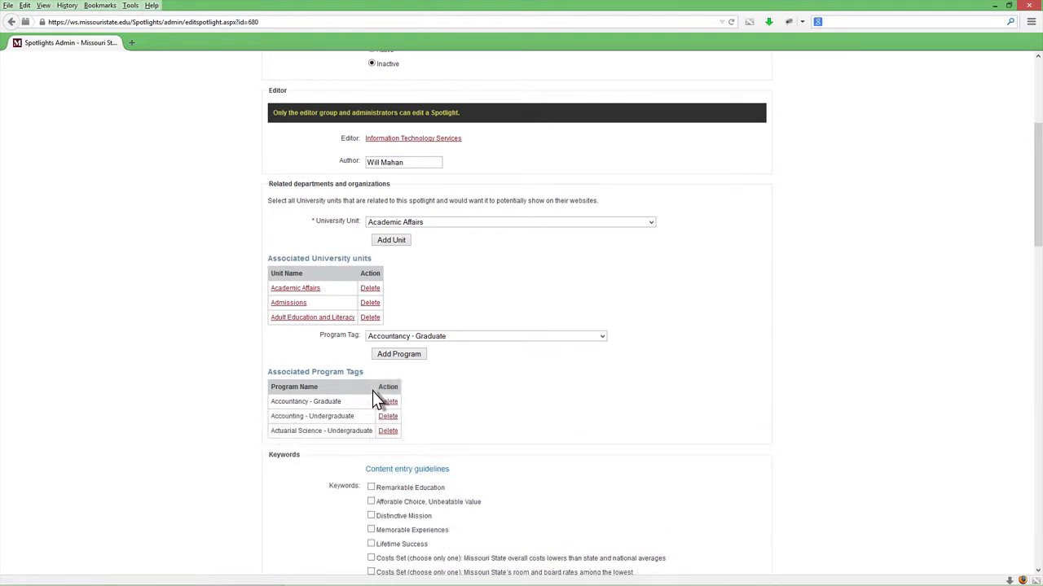
pyautogui.scroll(-6, 372, 391)
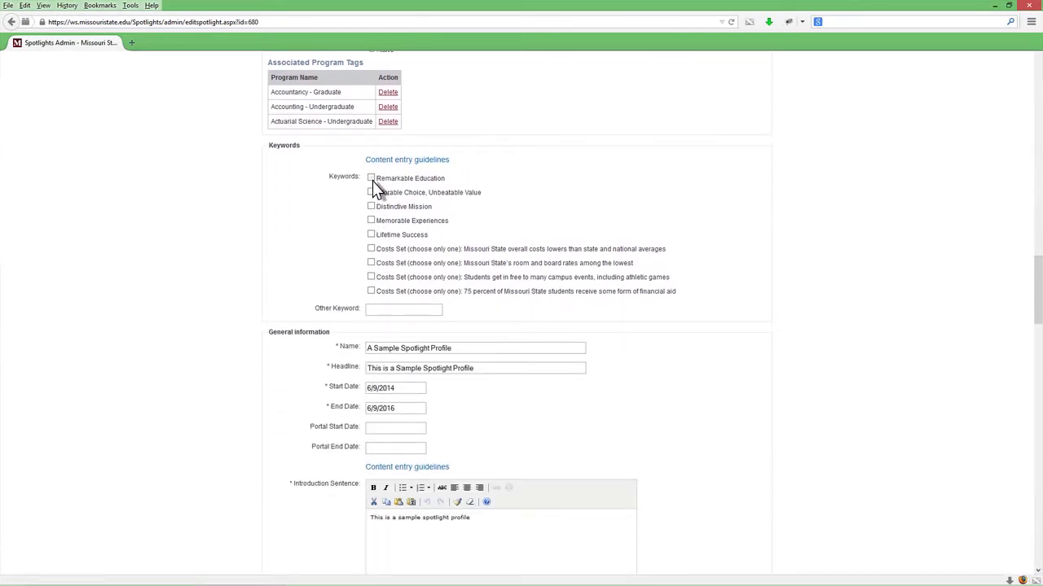
pyautogui.click(372, 181)
# Upload spotlight-sample as the large image, set the YouTube video ID to AcnW39SLK_M and update the spotlight
pyautogui.scroll(-20, 389, 311)
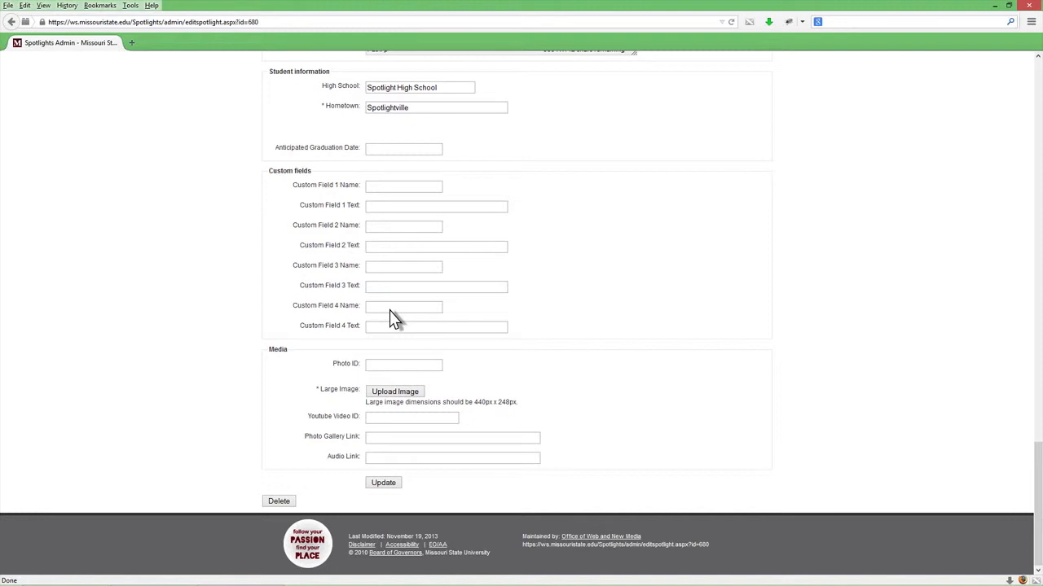
pyautogui.click(396, 392)
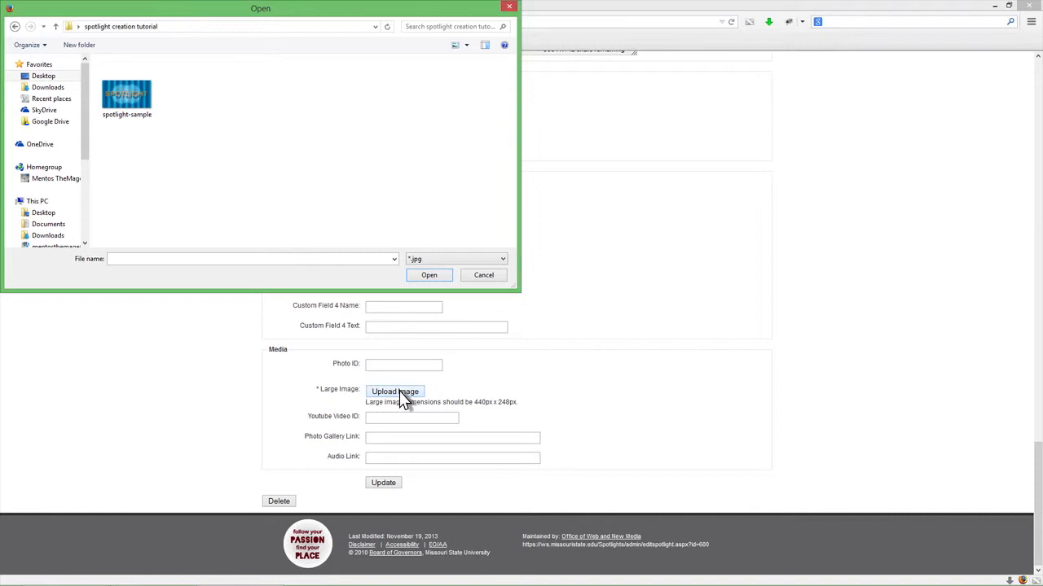
pyautogui.doubleClick(126, 94)
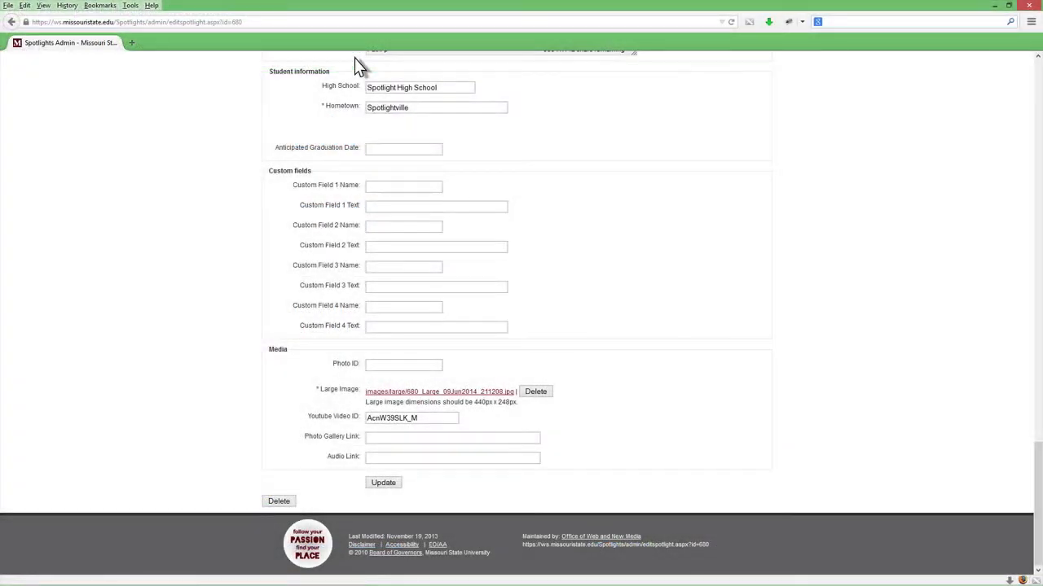
pyautogui.click(382, 483)
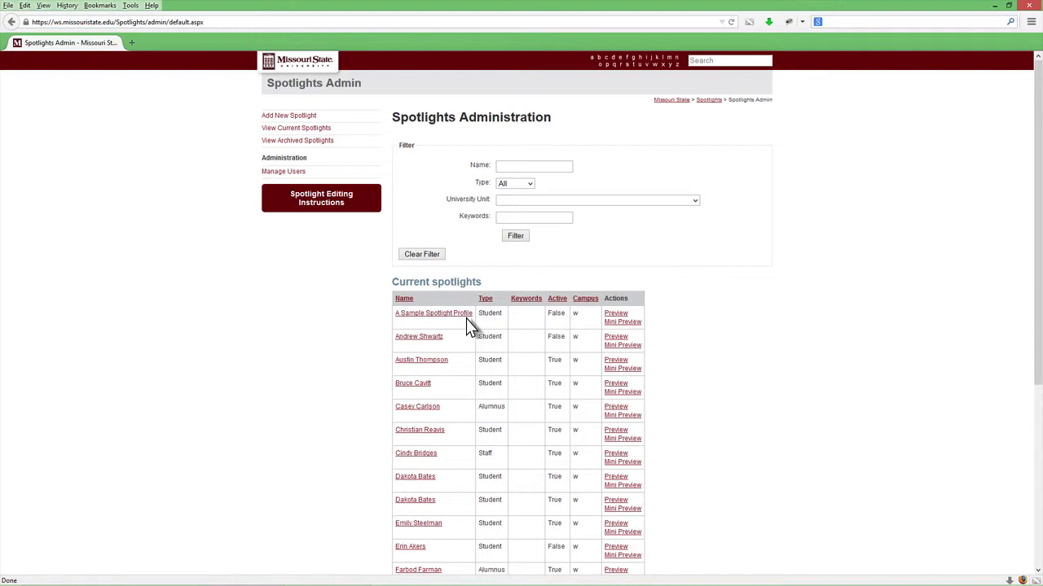
# Preview A Sample Spotlight Profile from the current spotlights and reopen it for editing
pyautogui.click(614, 315)
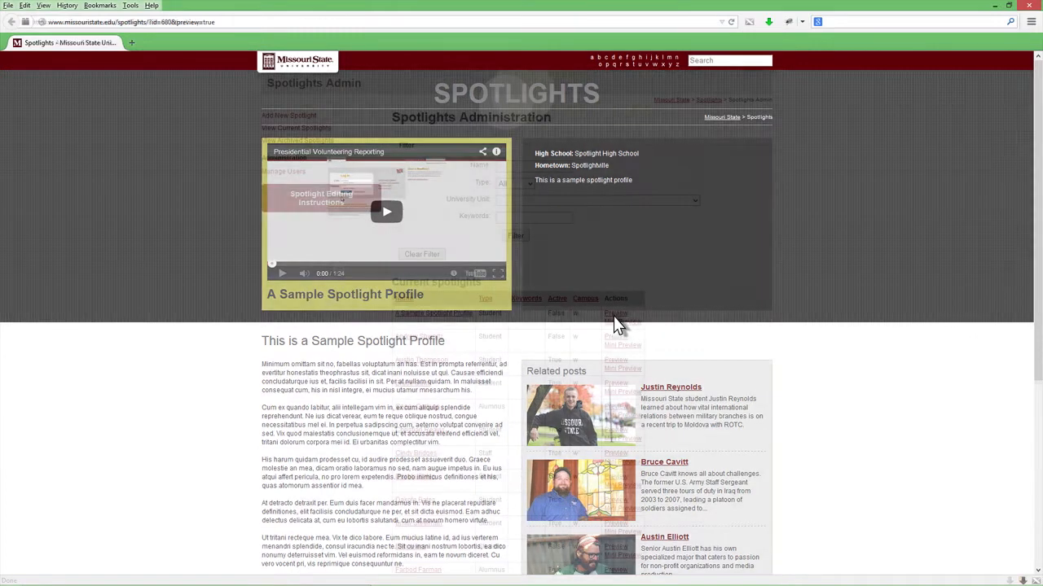
pyautogui.click(614, 322)
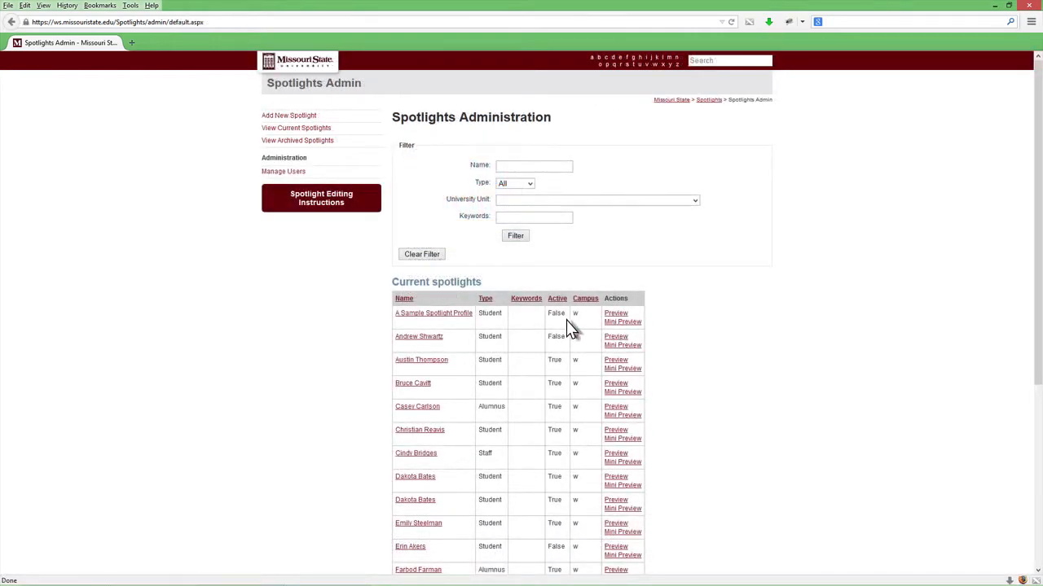
pyautogui.click(434, 316)
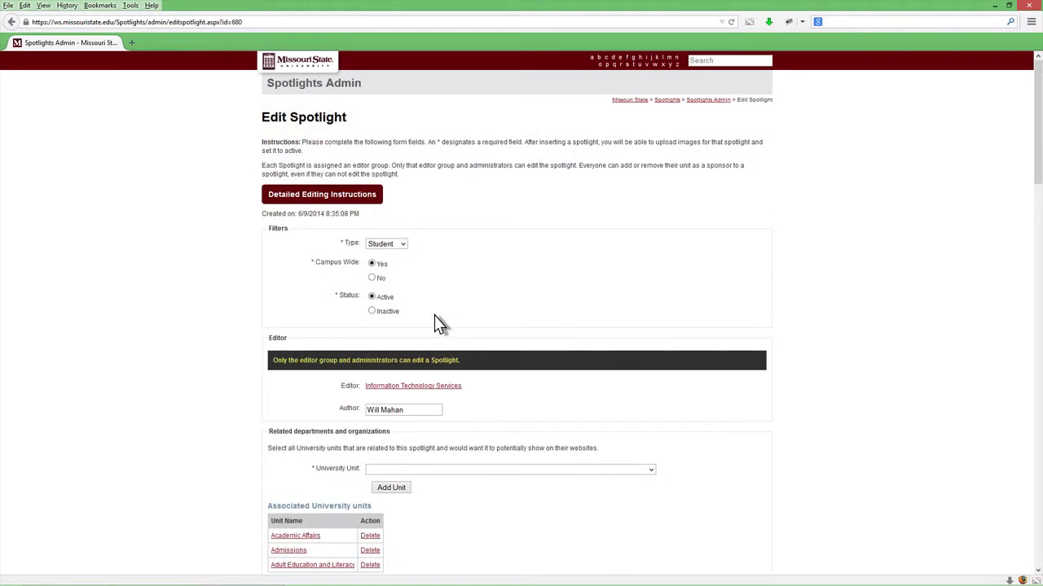